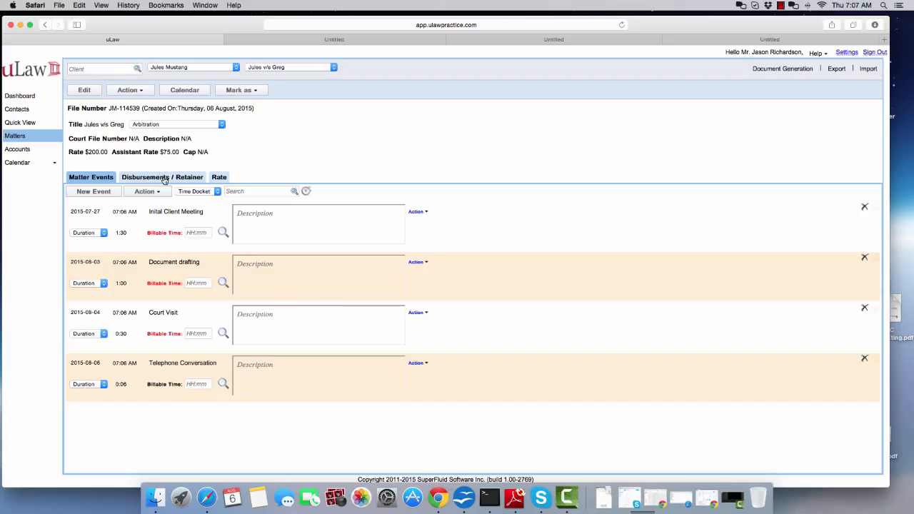
Step: Record a $4,000 settlement payment deposit in trust for the matter, using cheque reference 78 followed by "From" and the payer's first name
left_click(164, 179)
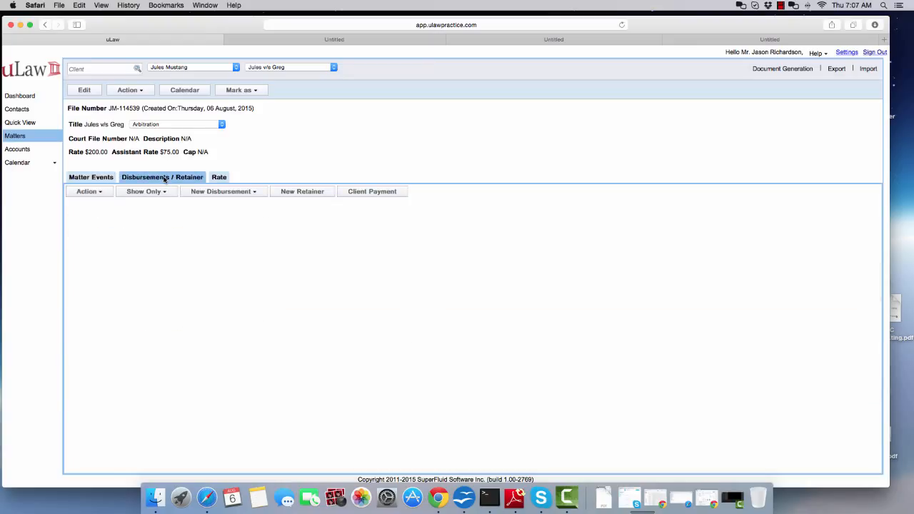
left_click(127, 90)
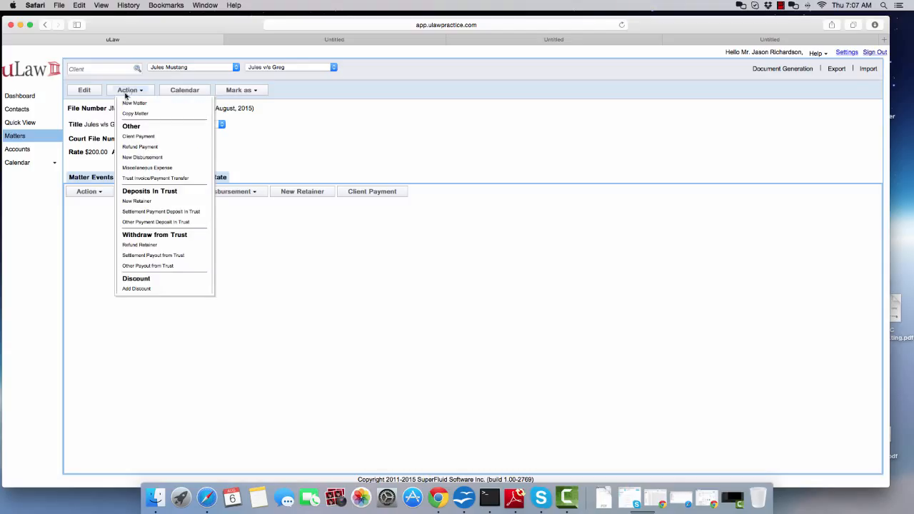
left_click(168, 212)
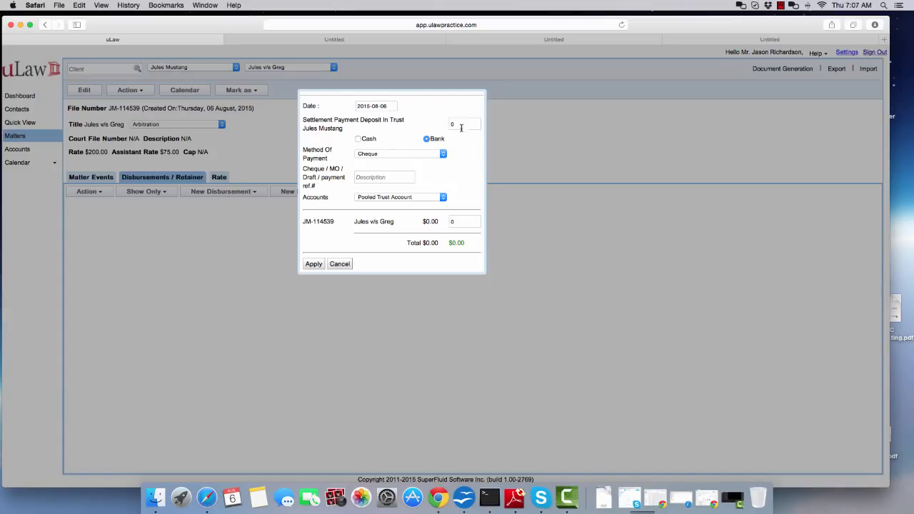
type("4000")
left_click(444, 182)
left_click(379, 175)
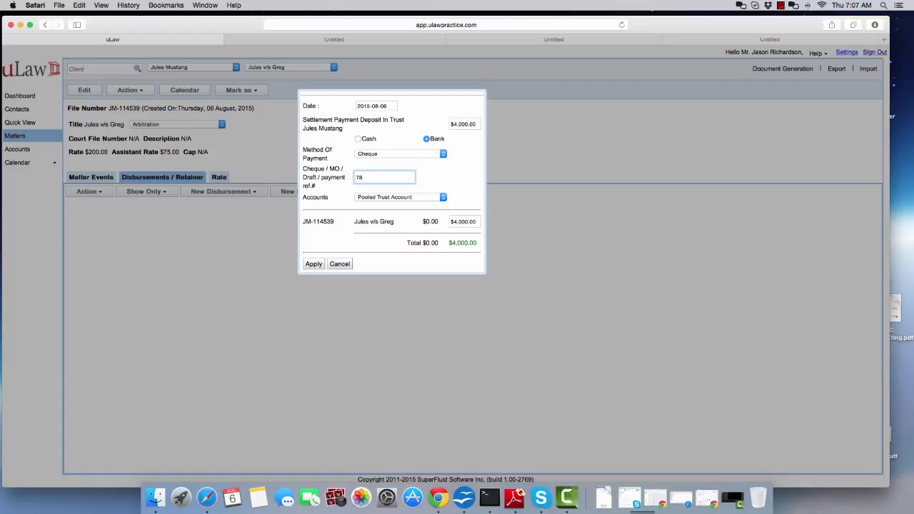
type("78 From Greg")
left_click(314, 265)
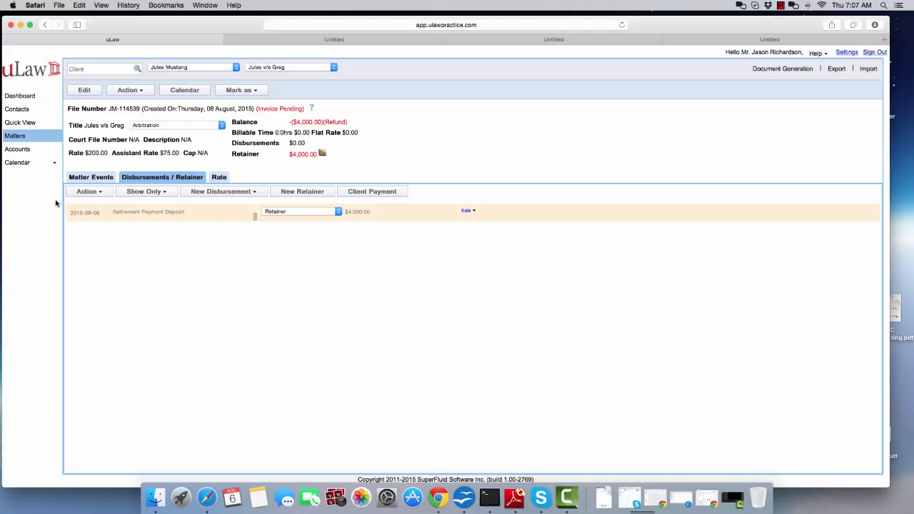
Step: Autofill all of the matter's events as pro bono
left_click(89, 181)
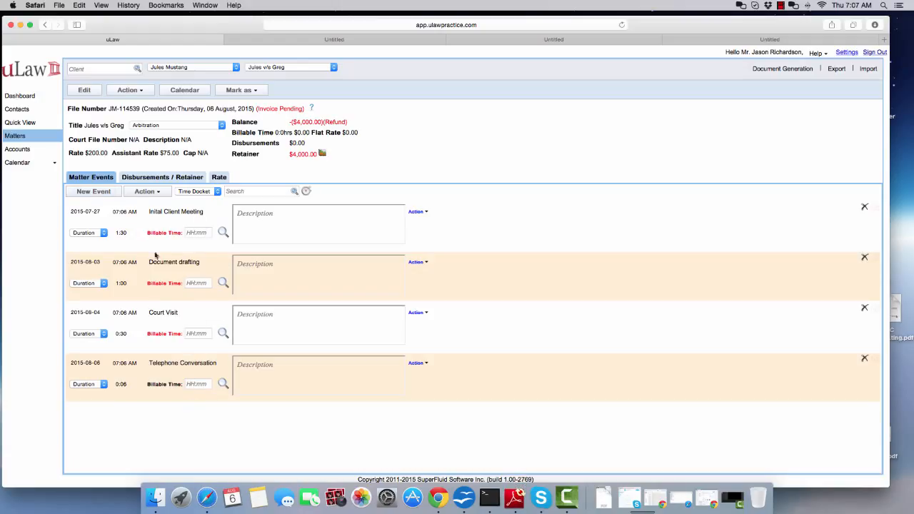
left_click(142, 192)
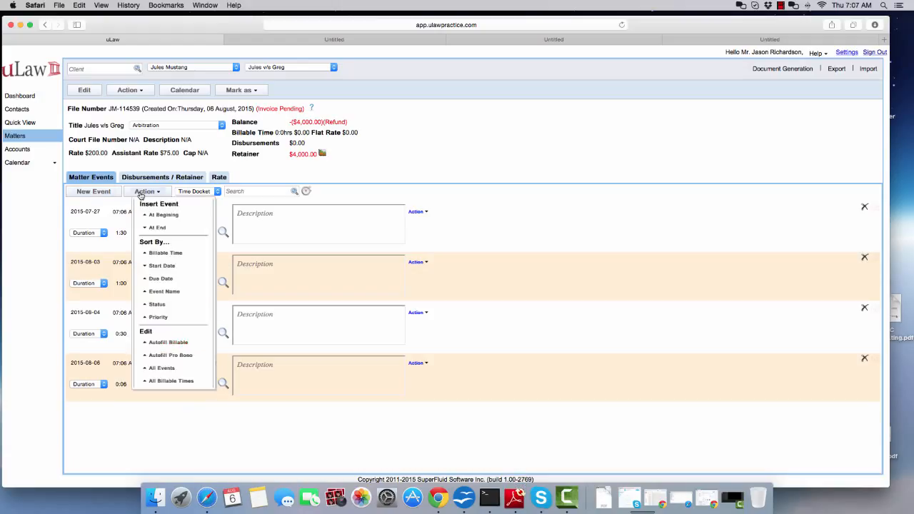
left_click(171, 360)
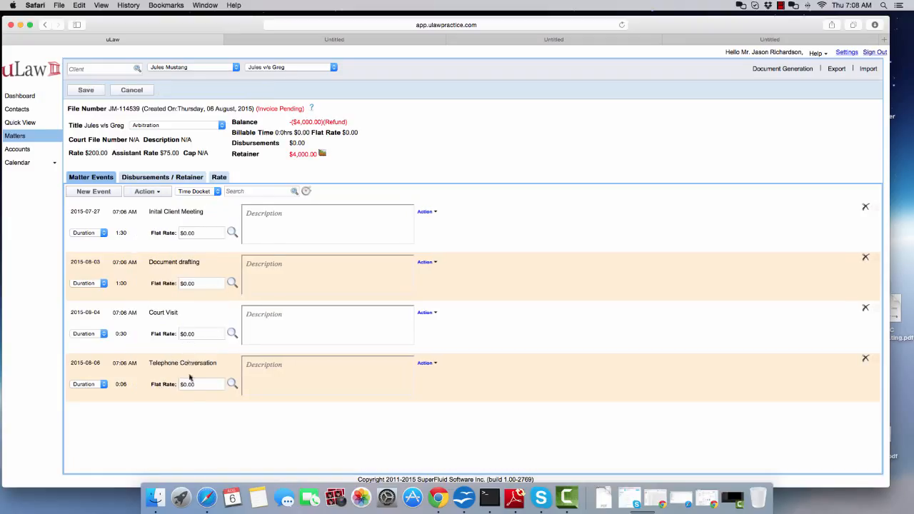
Step: Add a Contingency Fee event to the matter with a flat rate of $1,000
left_click(95, 193)
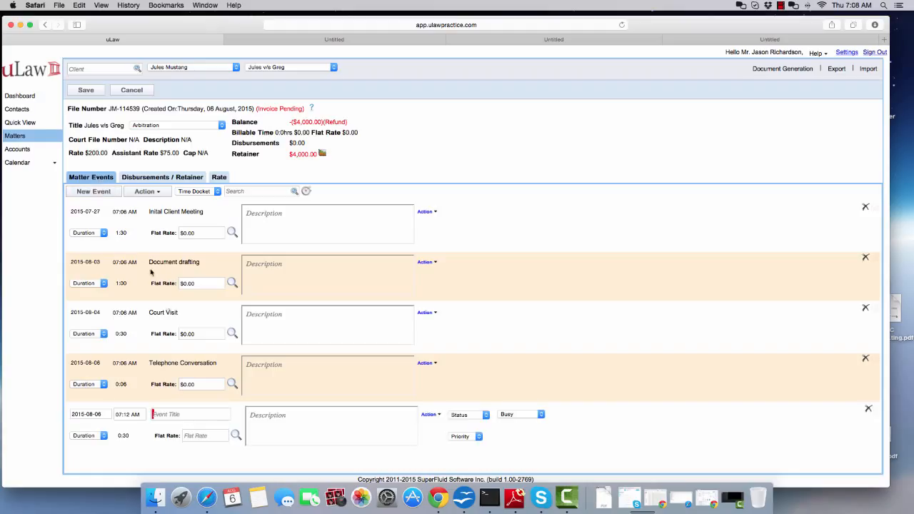
type("con")
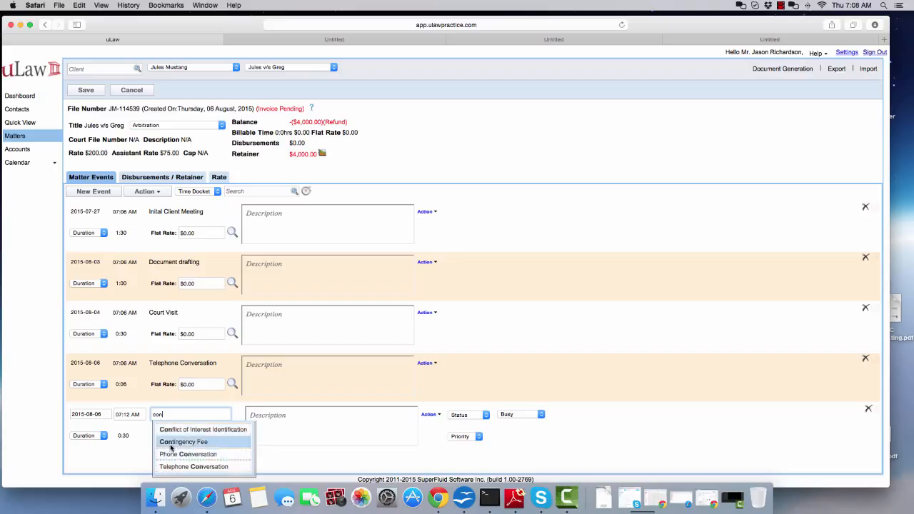
left_click(172, 443)
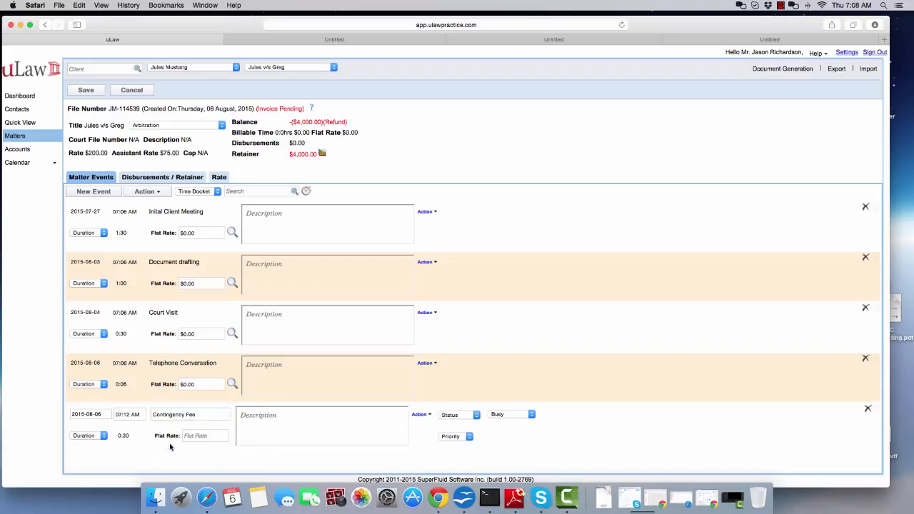
left_click(197, 436)
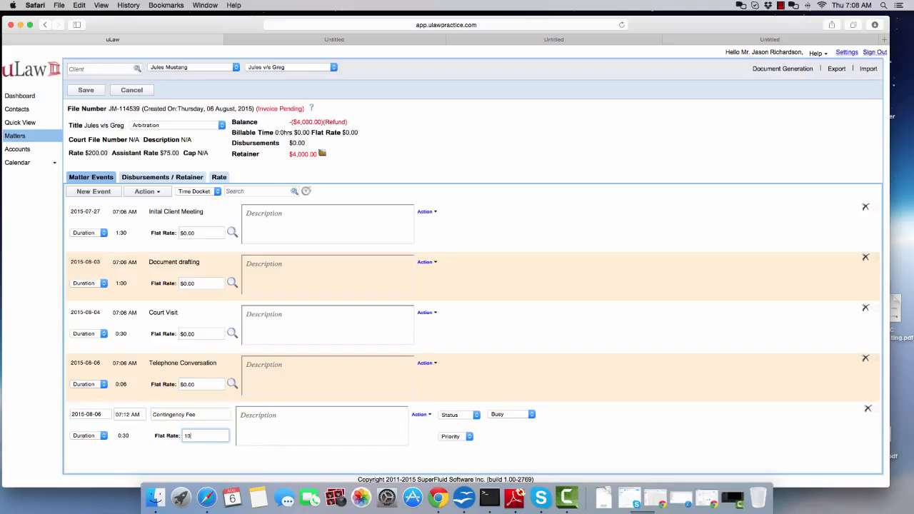
key("Return")
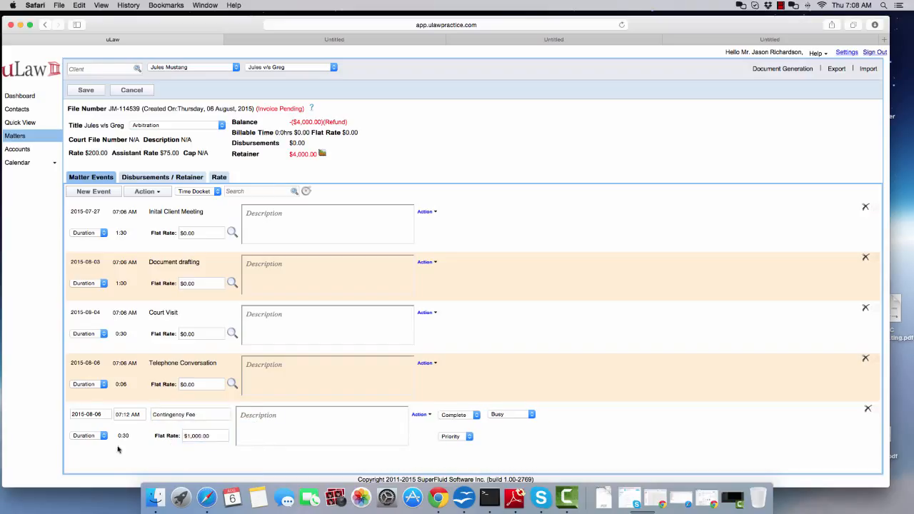
Step: Set the Contingency Fee event's duration to 2:06 and save the matter
left_click(123, 435)
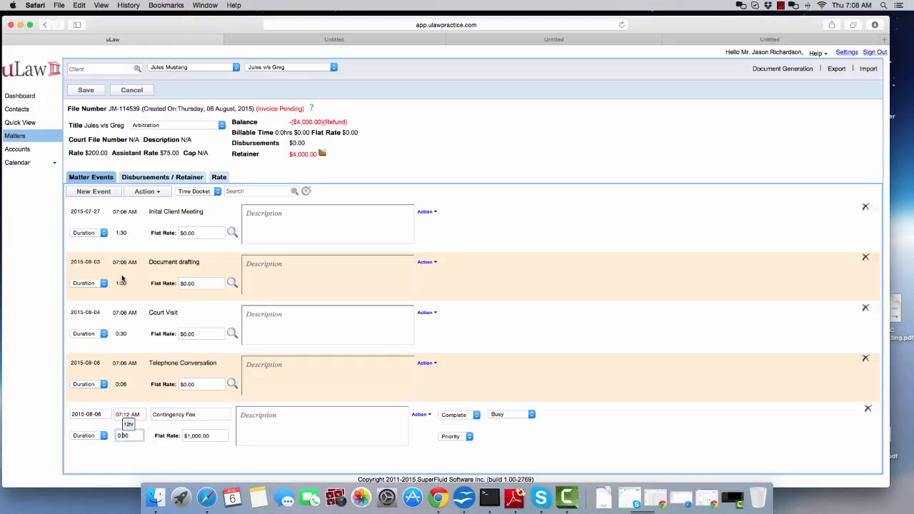
mouse_move(130, 426)
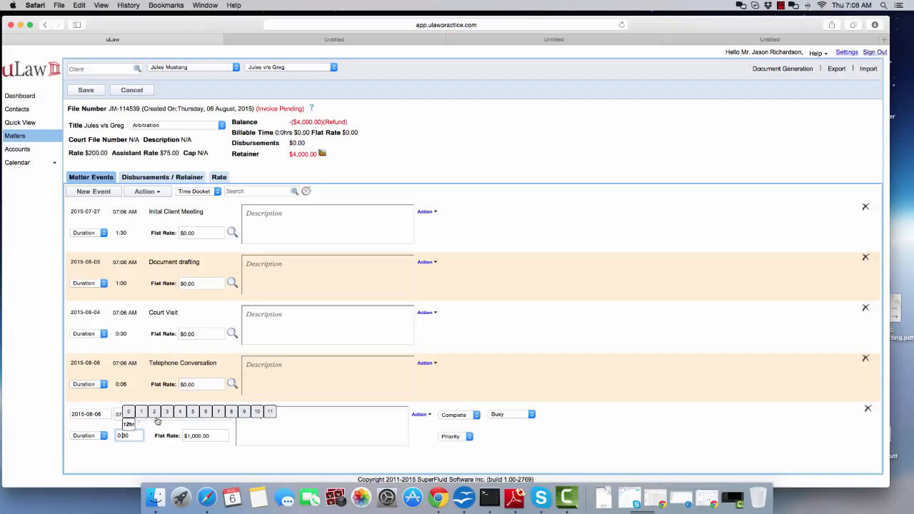
mouse_move(153, 411)
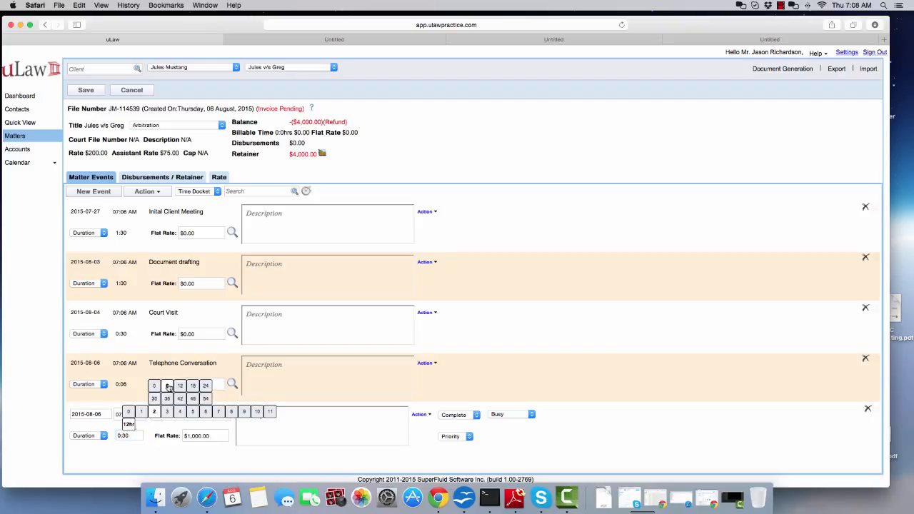
left_click(167, 385)
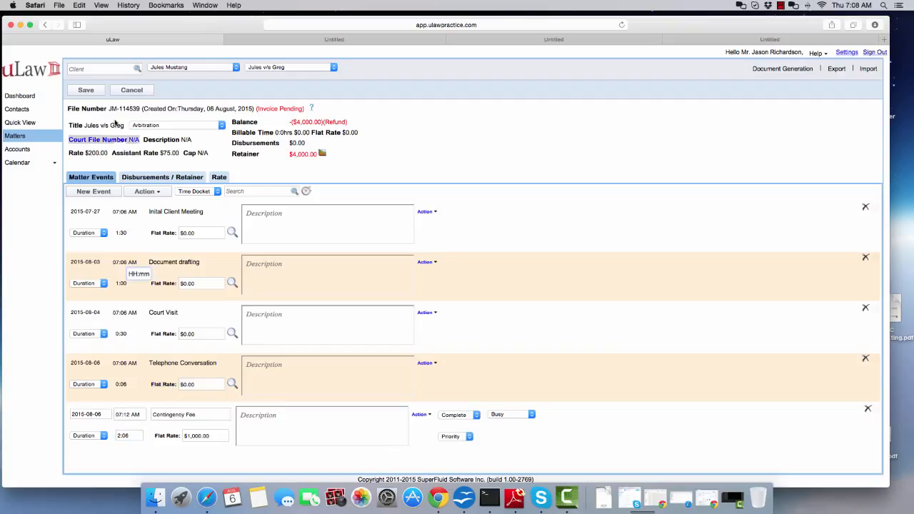
left_click(83, 90)
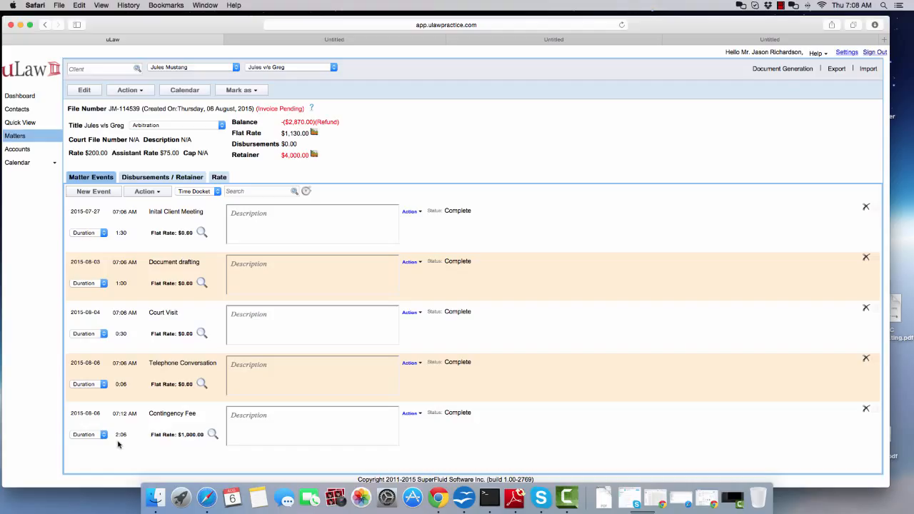
Step: Generate the matter's invoice with the preset options, download it and review its billed items, terms and retainer totals
left_click(780, 71)
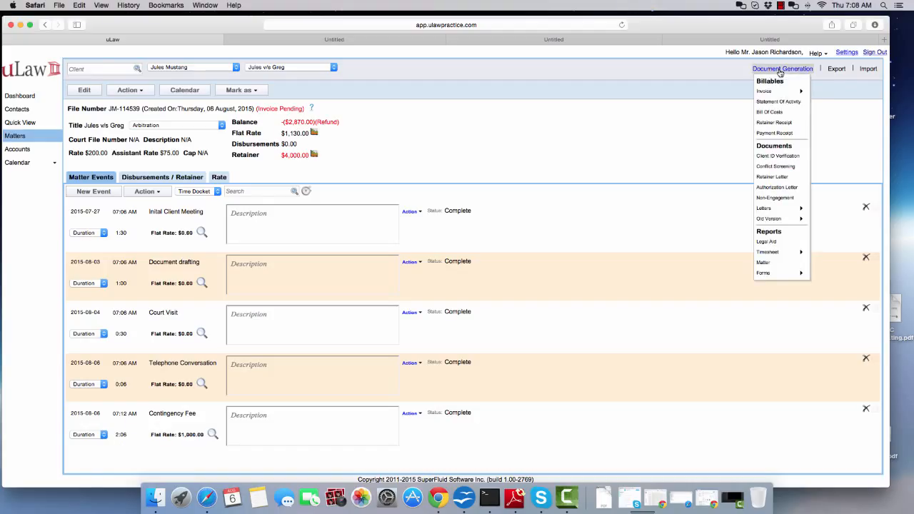
mouse_move(765, 92)
left_click(821, 93)
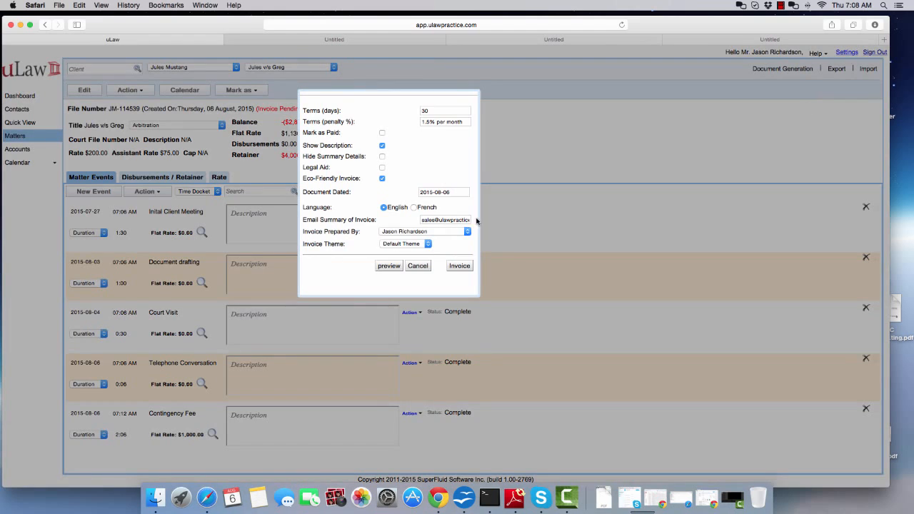
left_click(459, 266)
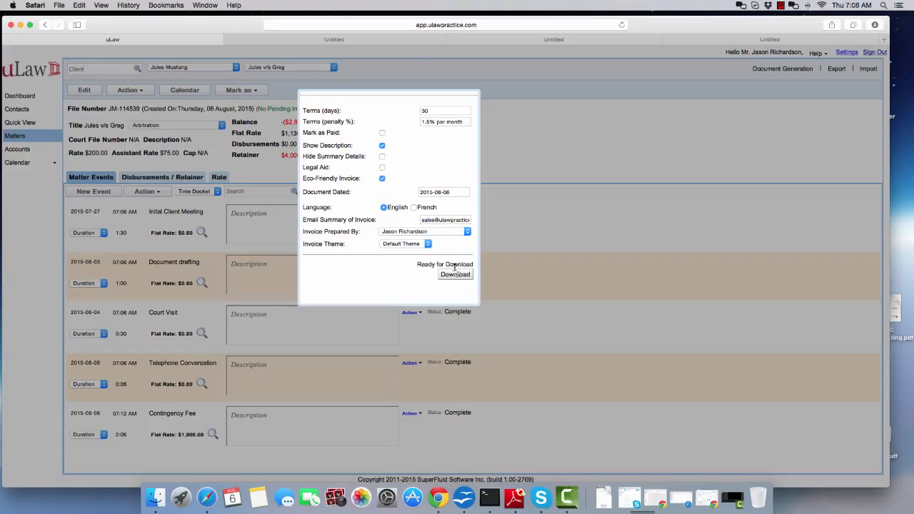
left_click(457, 276)
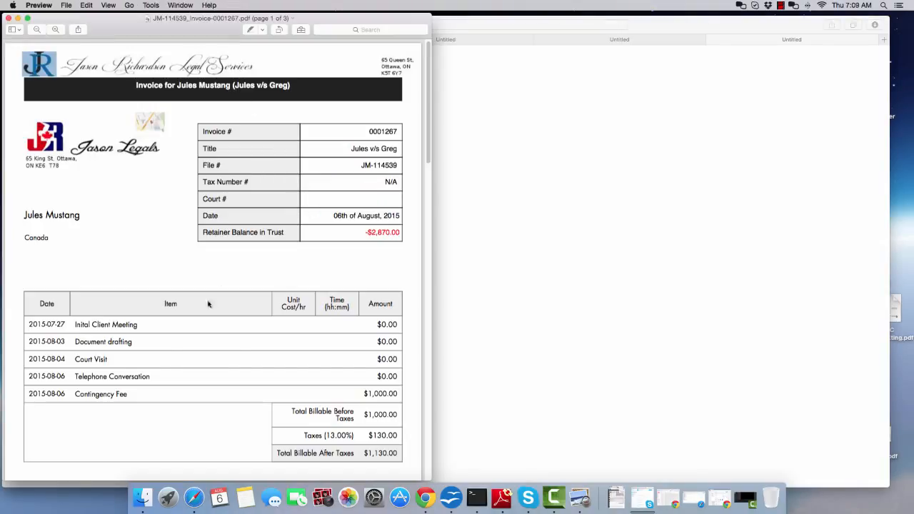
scroll(93, 321, "down", 2)
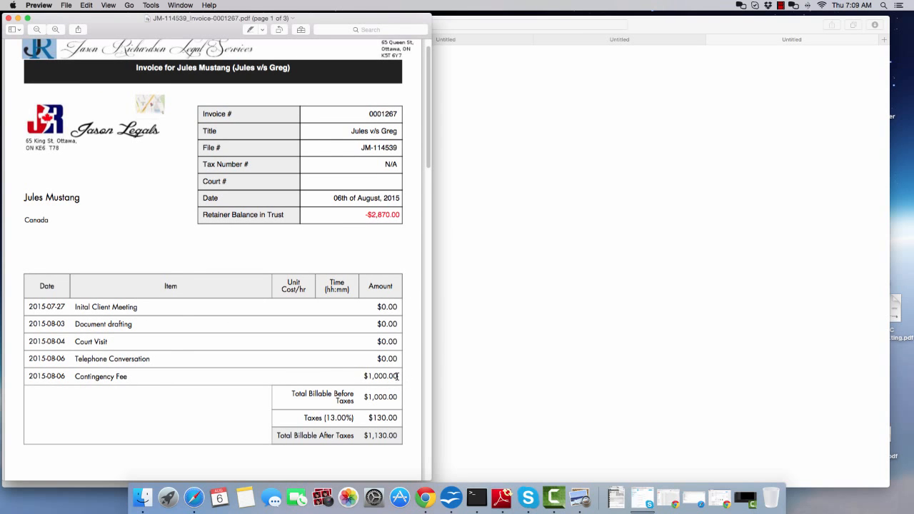
scroll(351, 379, "down", 5)
scroll(351, 379, "down", 15)
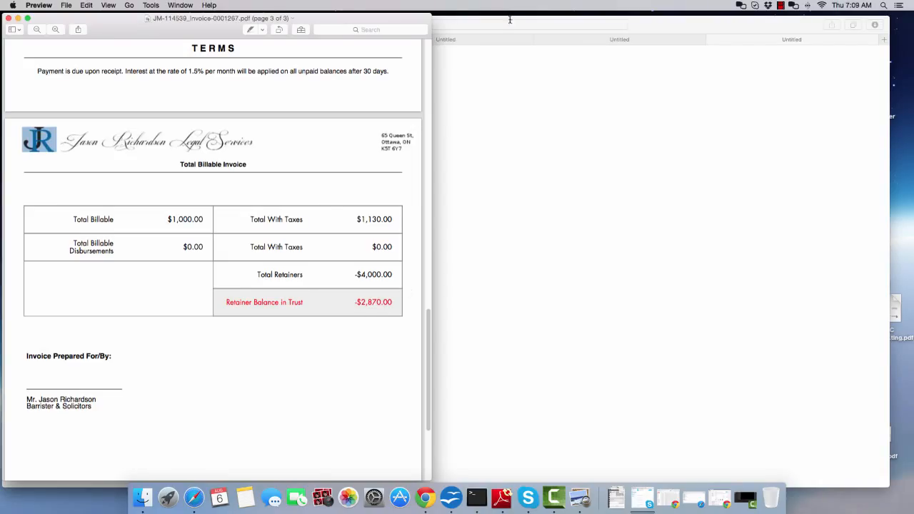
Step: Switch back to uLaw in Safari and transfer the legal fee invoice's $1,130 from the Pooled Trust Account to TD Canada Trust by cheque 9897
left_click(568, 26)
left_click(162, 39)
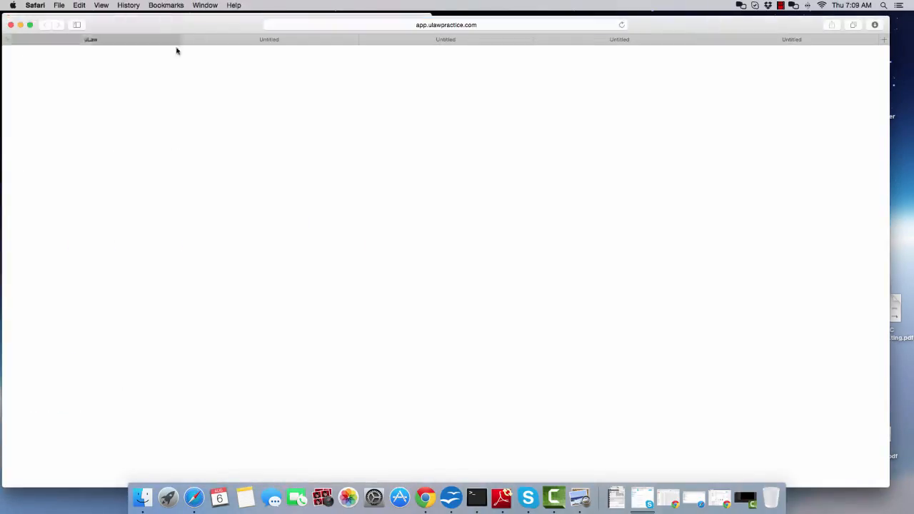
left_click(323, 108)
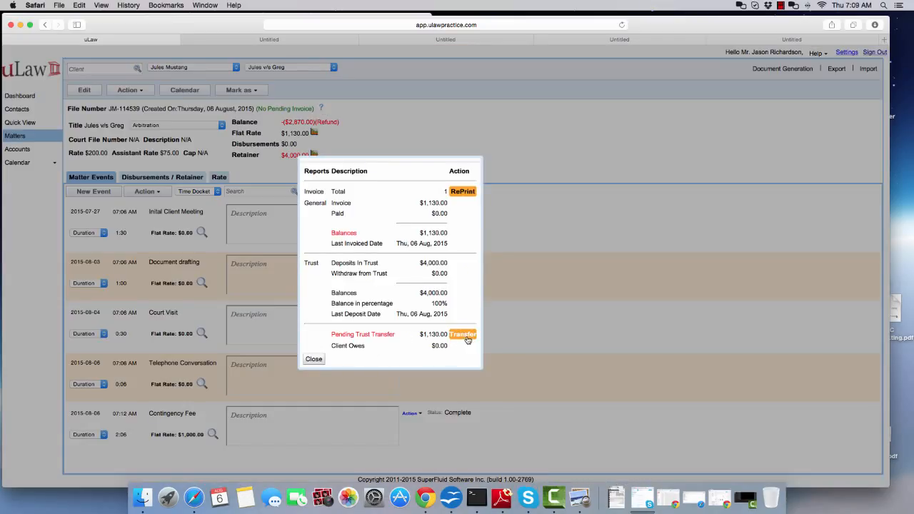
left_click(467, 339)
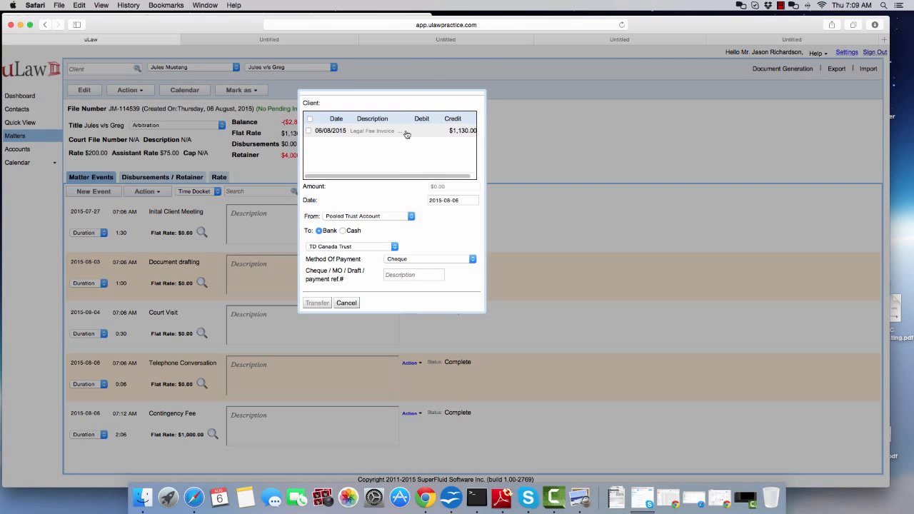
left_click(309, 132)
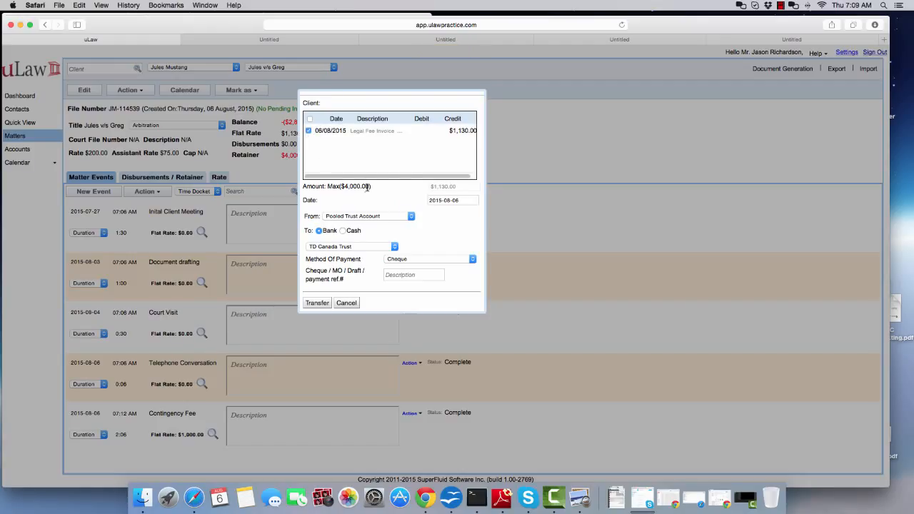
left_click(397, 274)
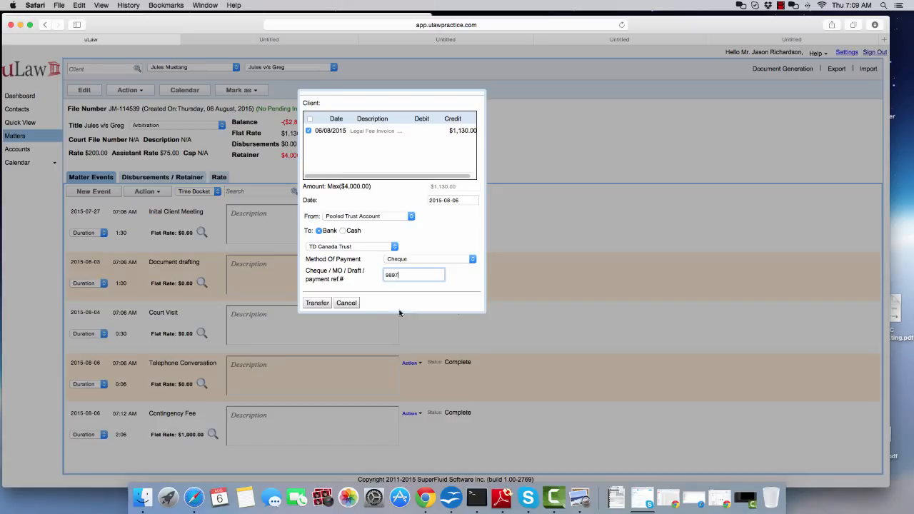
left_click(314, 303)
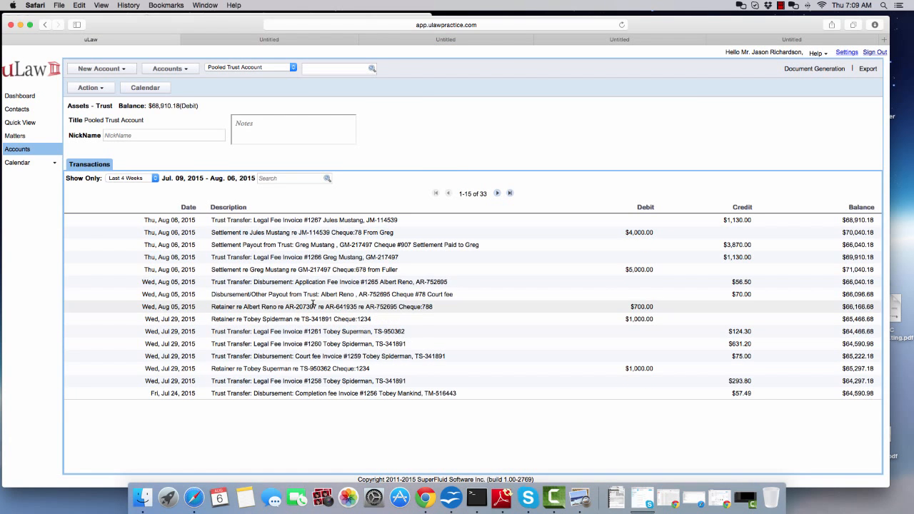
Step: Record the matter's $2,870 settlement payout from the Pooled Trust Account by cheque 9898, described as a payout to the client, without downloading the cheque
left_click(15, 137)
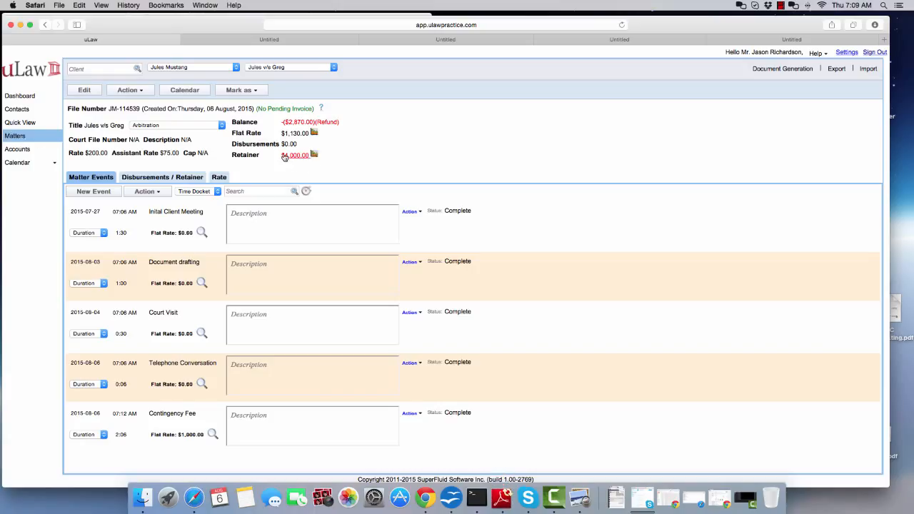
left_click(135, 93)
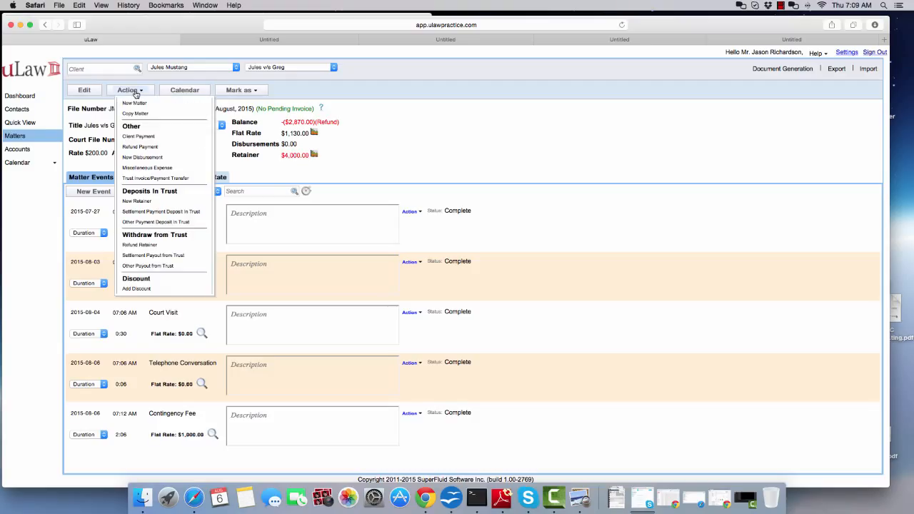
left_click(153, 255)
left_click(383, 180)
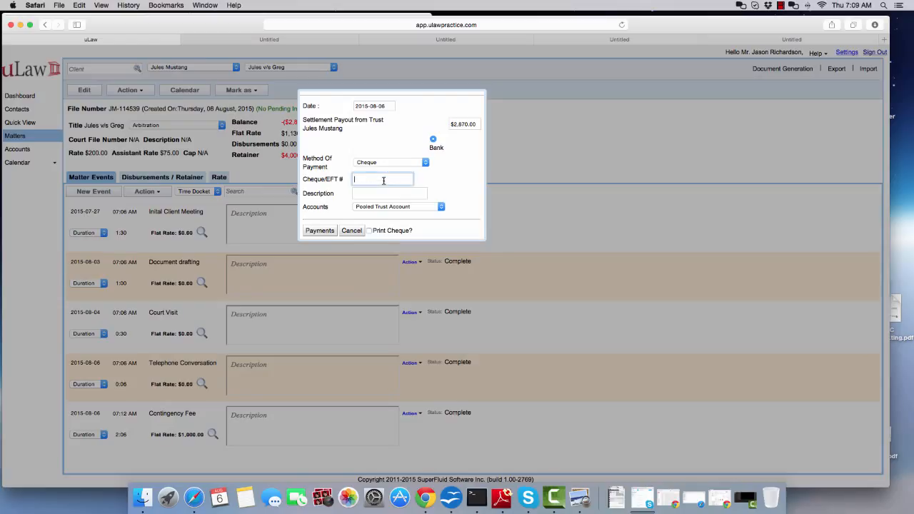
type("8999")
left_click(391, 194)
type("P")
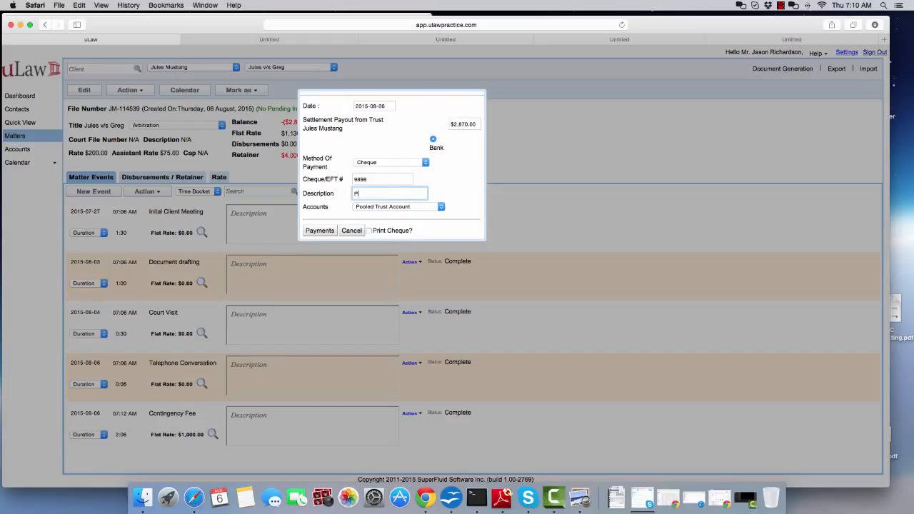
type("ayout to Jules")
left_click(369, 231)
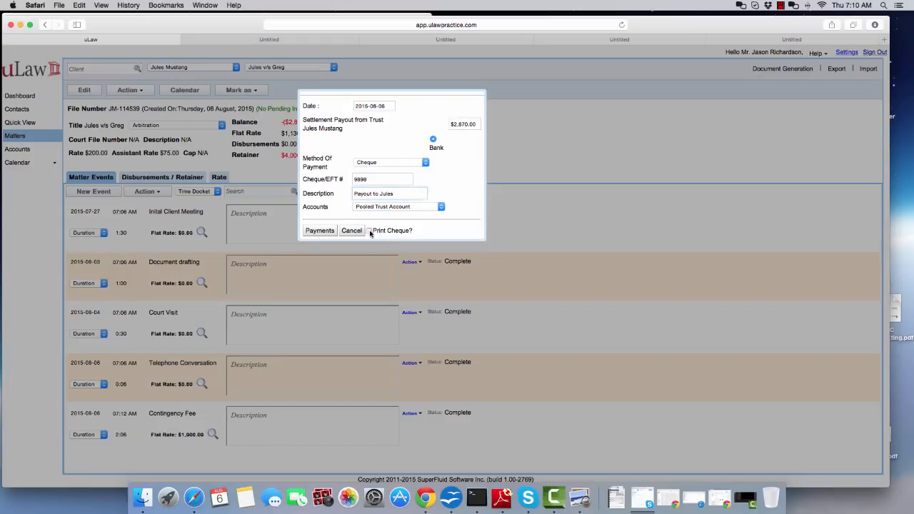
left_click(320, 231)
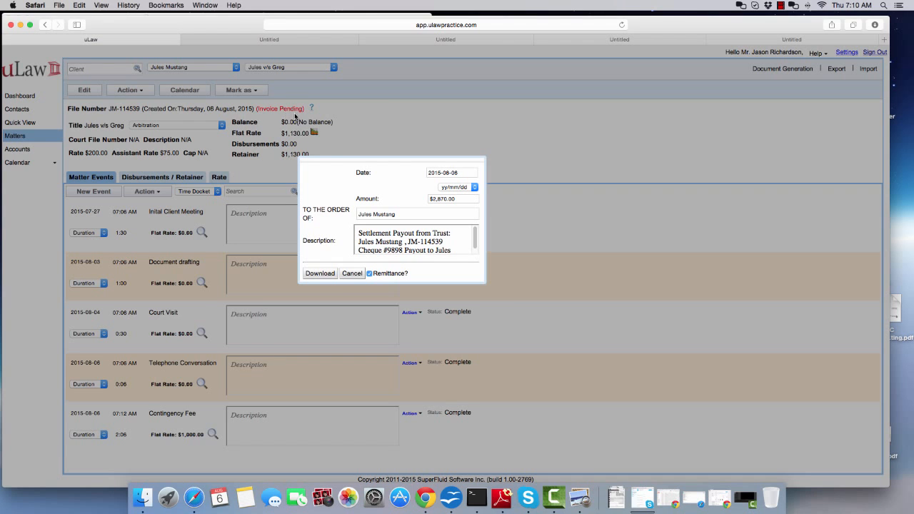
left_click(352, 273)
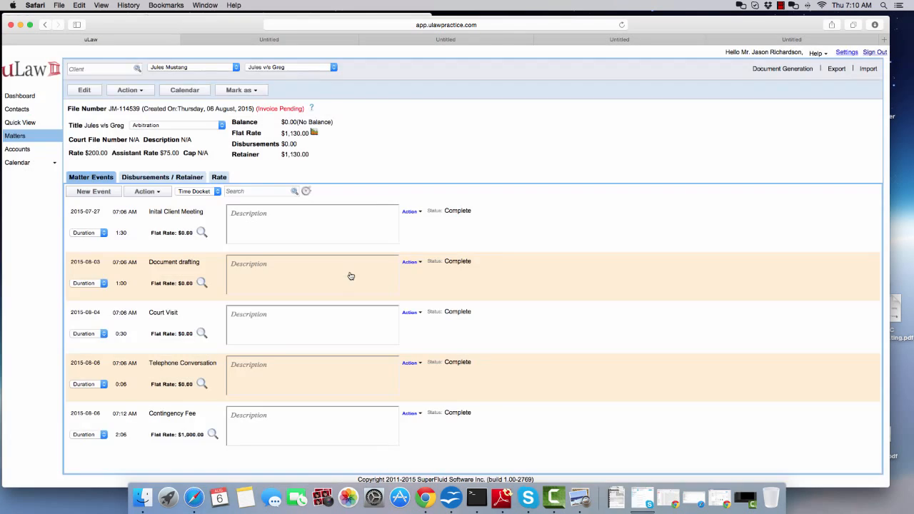